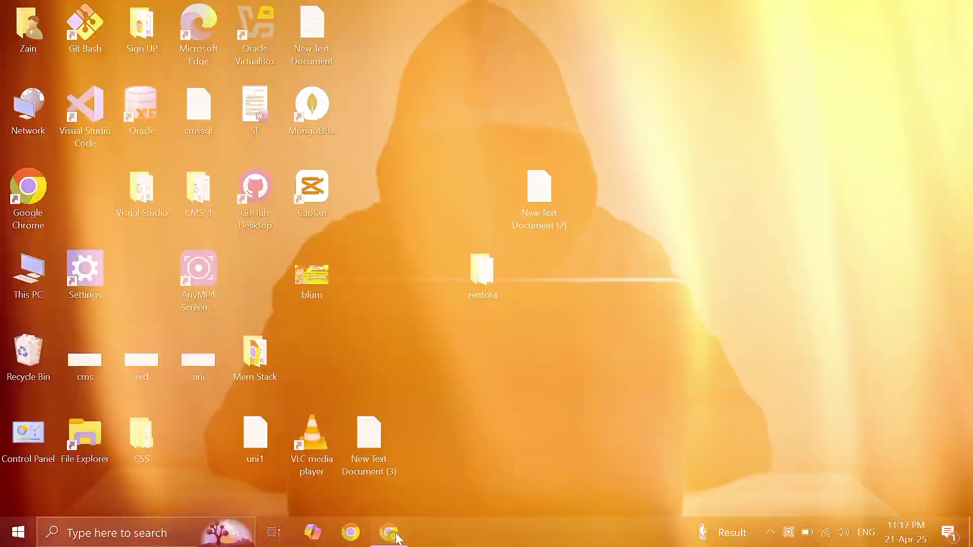
Step: Open Chrome, search Google for "pixcerse" and open the PixVerse home page
left_click(396, 538)
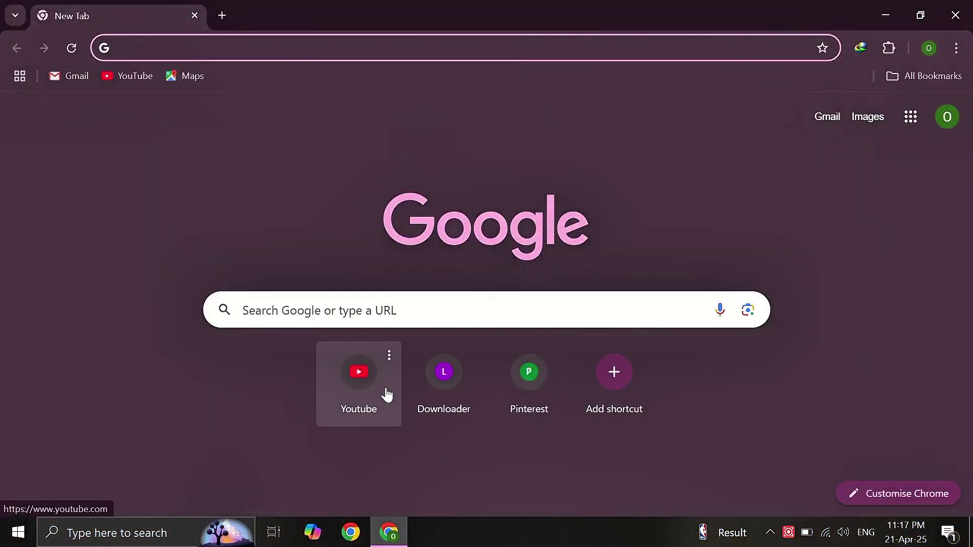
left_click(413, 326)
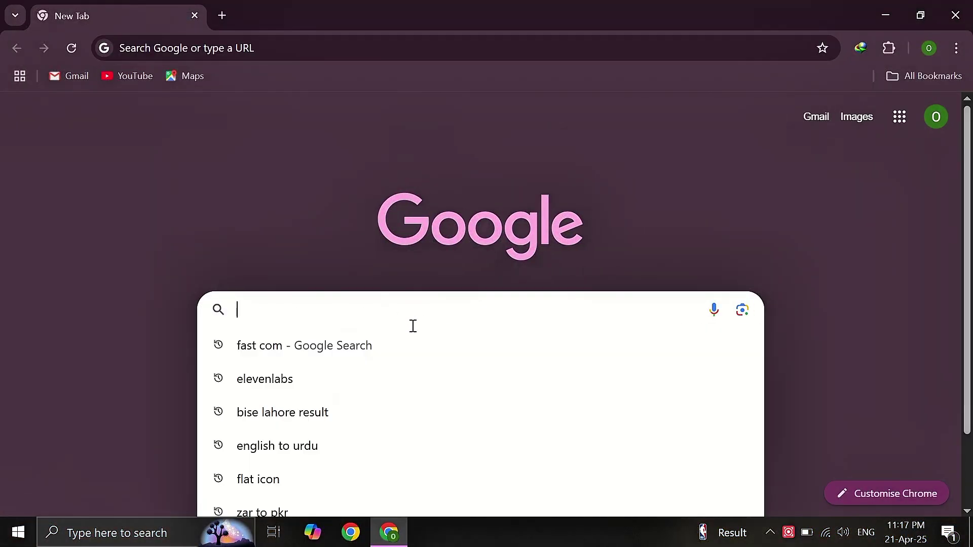
type("pixcerse")
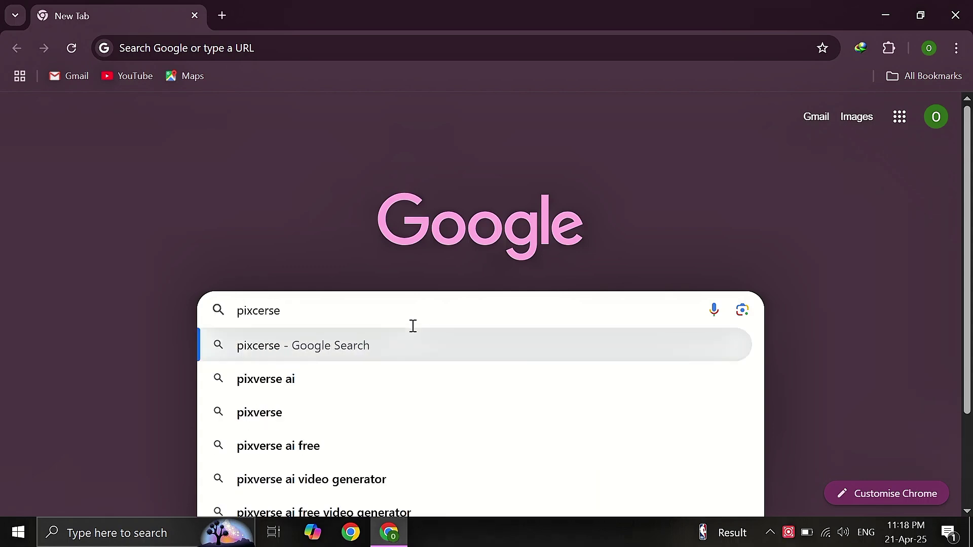
key("Return")
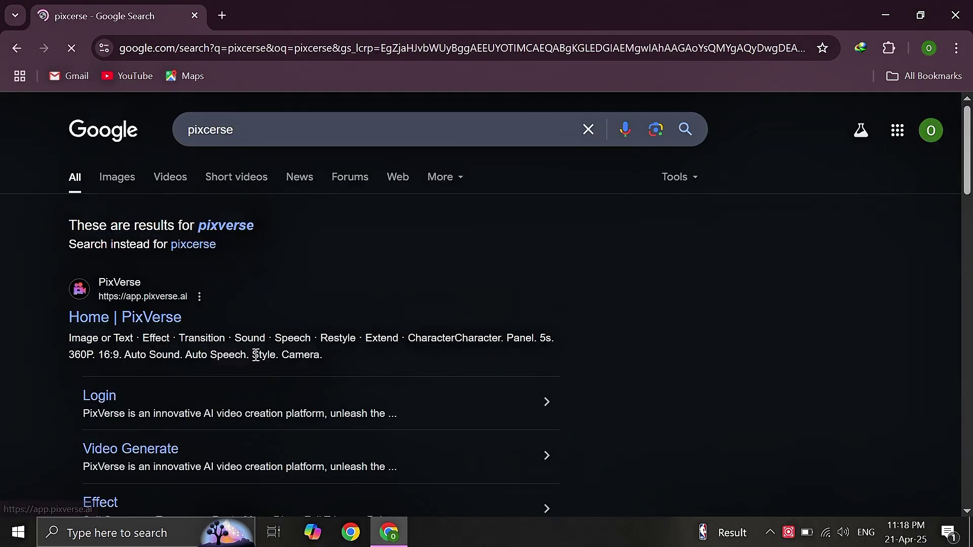
left_click(175, 325)
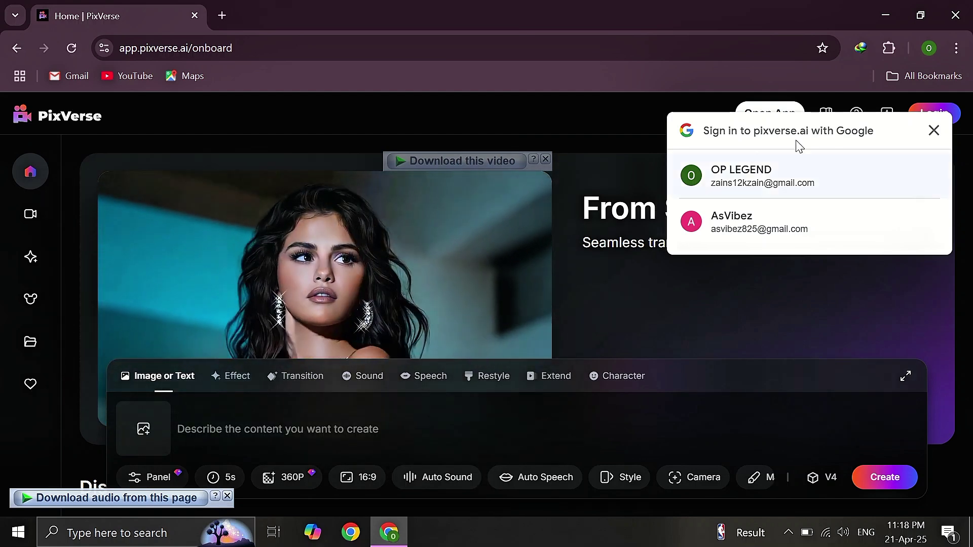
Step: Sign in to PixVerse with the first listed Google account and remove the download overlays from the page
left_click(830, 177)
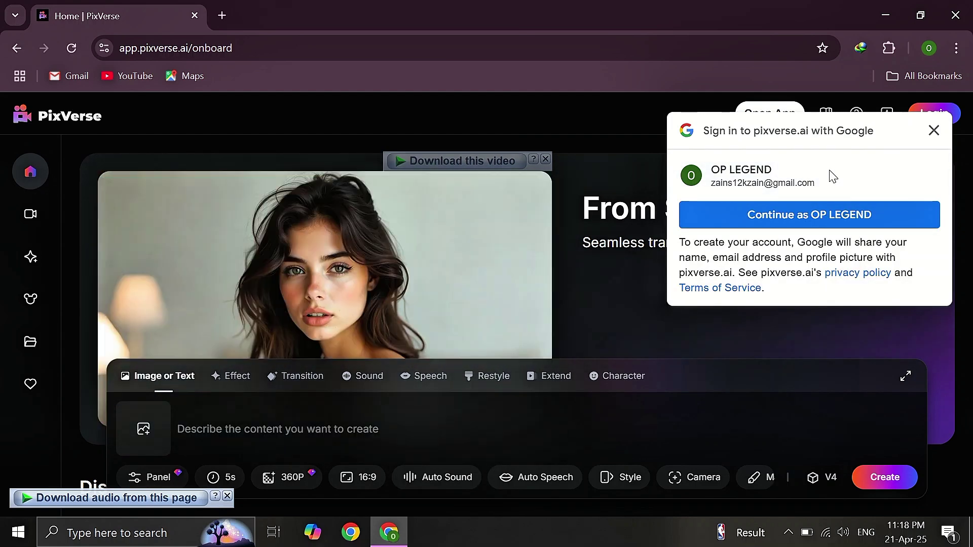
left_click(833, 215)
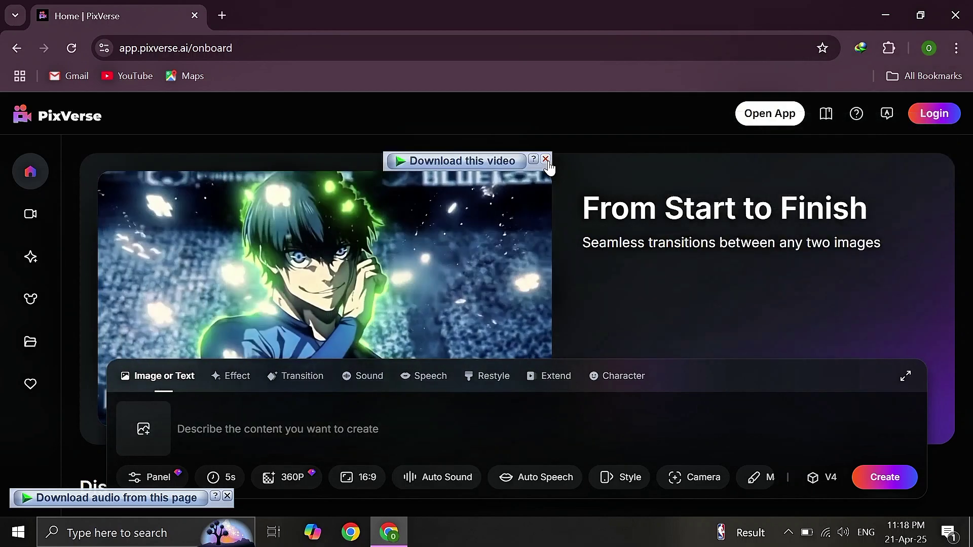
left_click(546, 160)
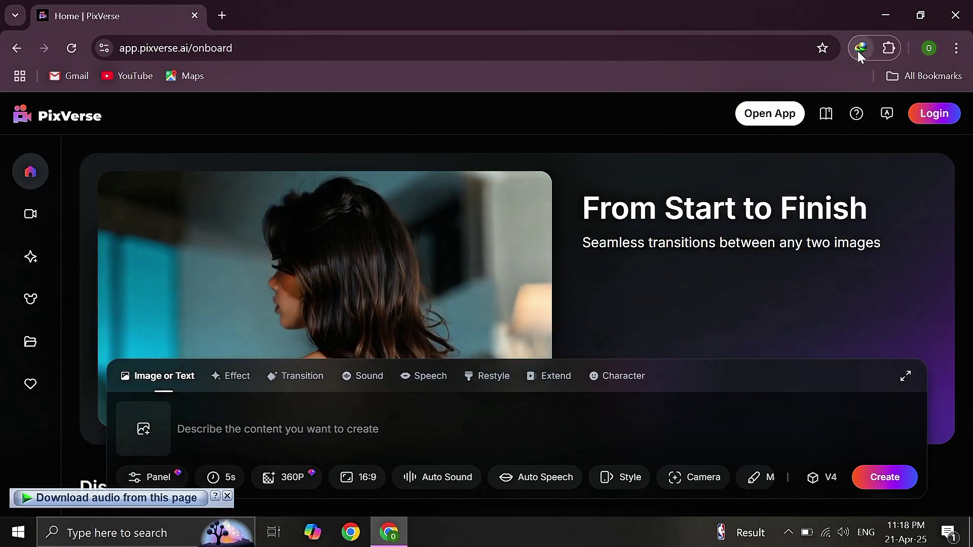
left_click(859, 50)
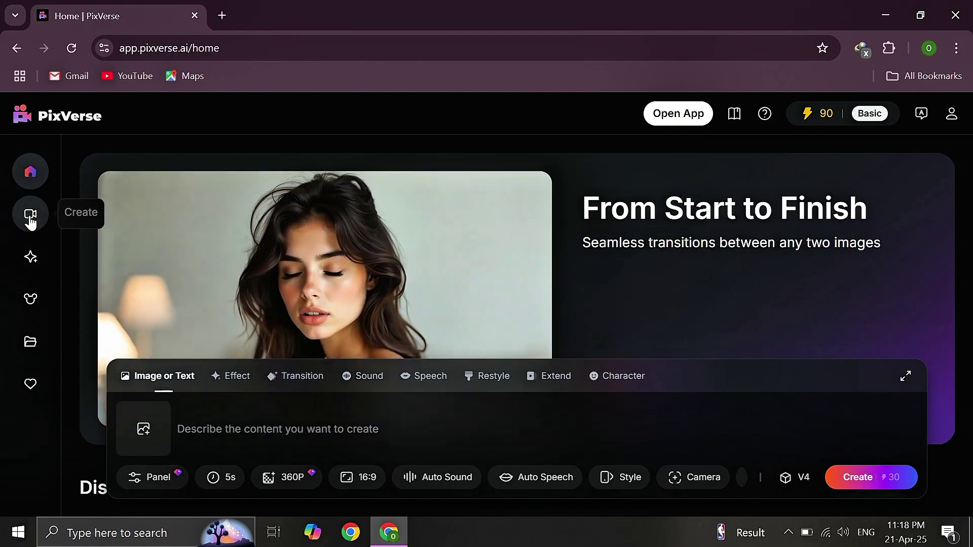
Step: Open the video creation page and review its settings from model and resolution through to motion and Off-Peak Mode
left_click(31, 215)
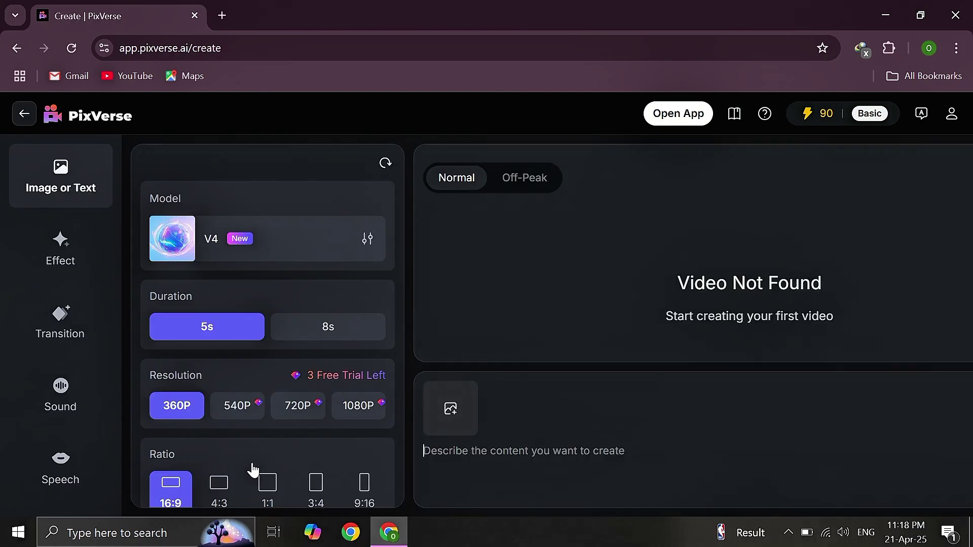
left_click(260, 404)
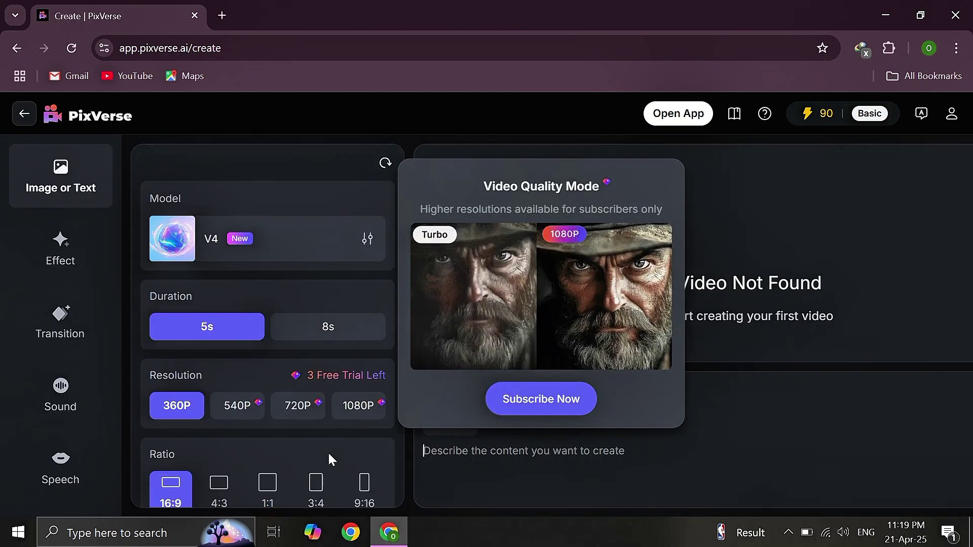
scroll(324, 441, "down", 5)
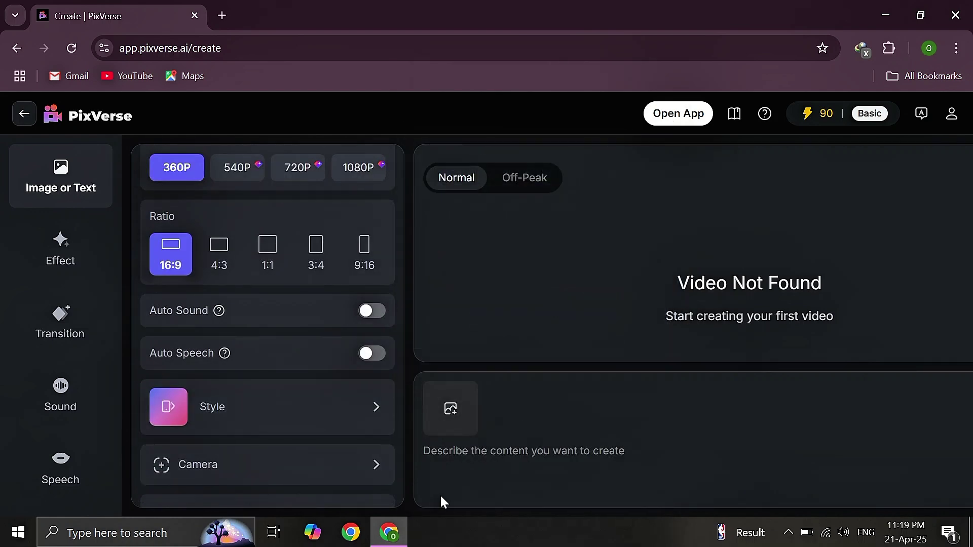
scroll(289, 460, "down", 3)
Step: Generate a video from "a lonely robot walks through a neon lit alley during a rainstorm. he looks up and sees a glowing sign that, find home"
type("a lonely robot walks through a ne")
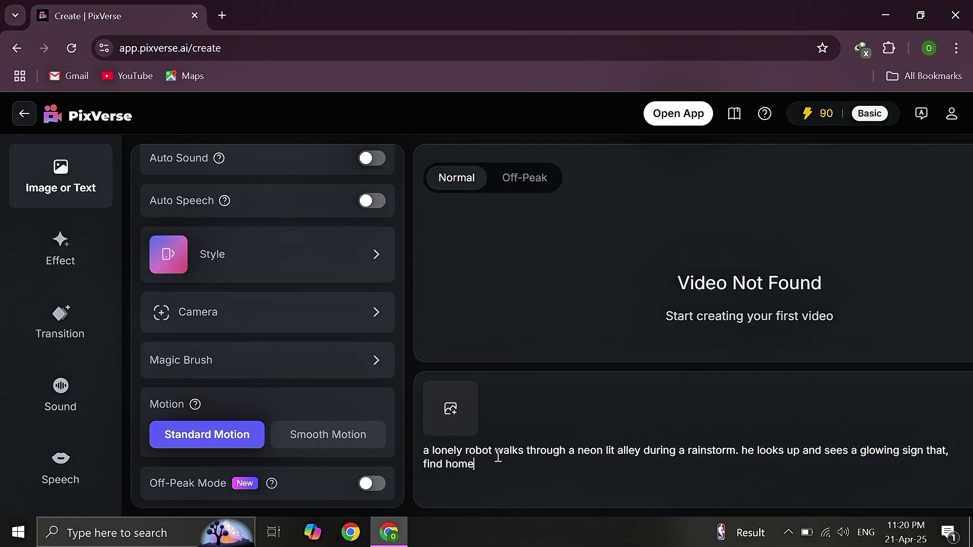
scroll(702, 375, "right", 2)
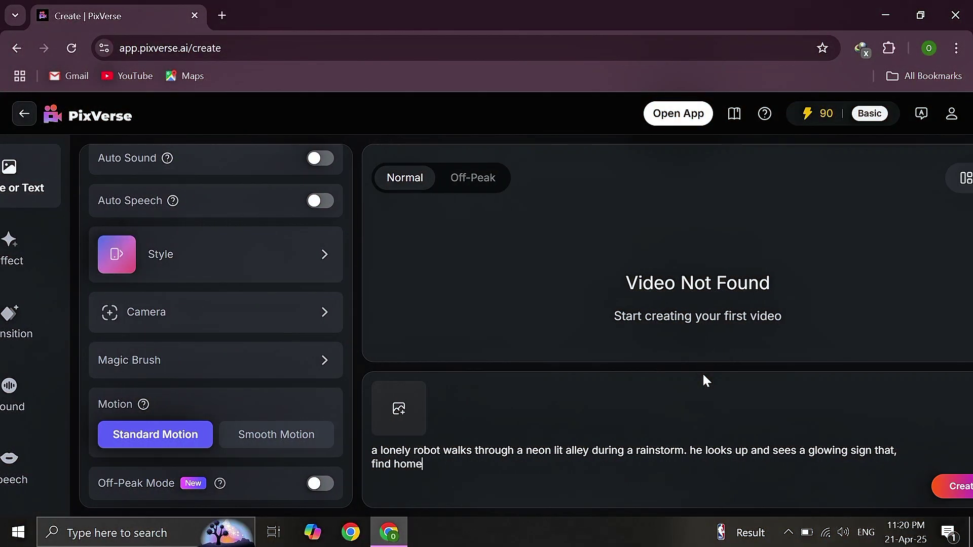
scroll(703, 375, "right", 2)
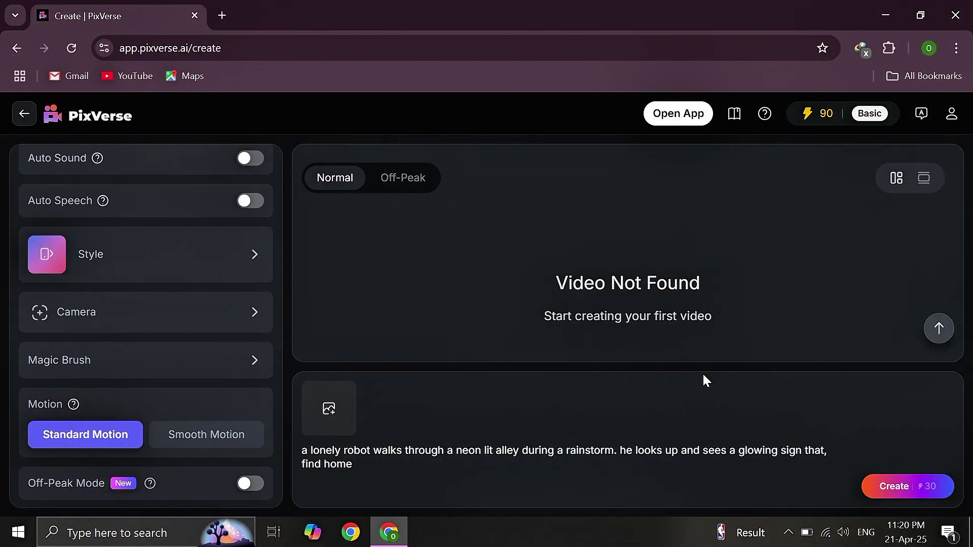
left_click(907, 484)
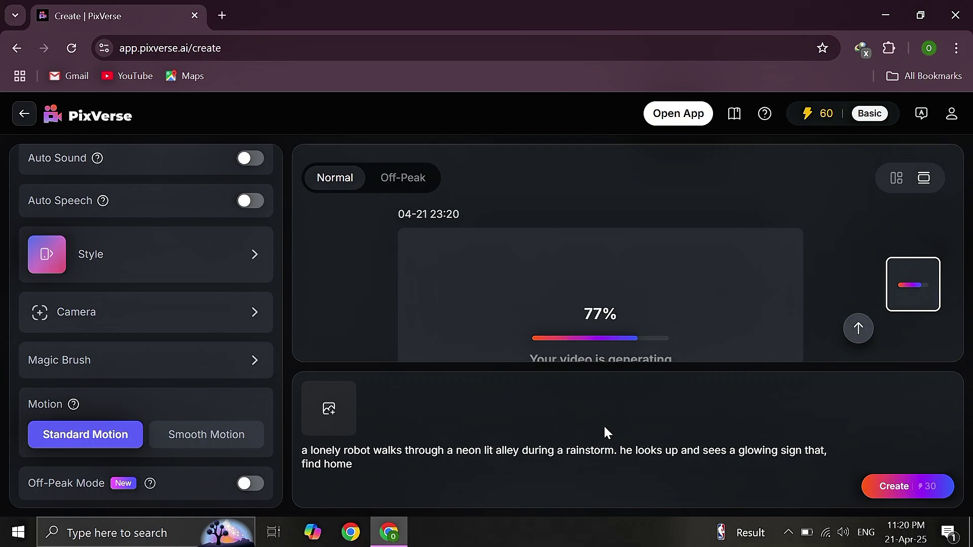
Step: Preview the generated robot video and download it as an MP4 file
scroll(376, 394, "left", 3)
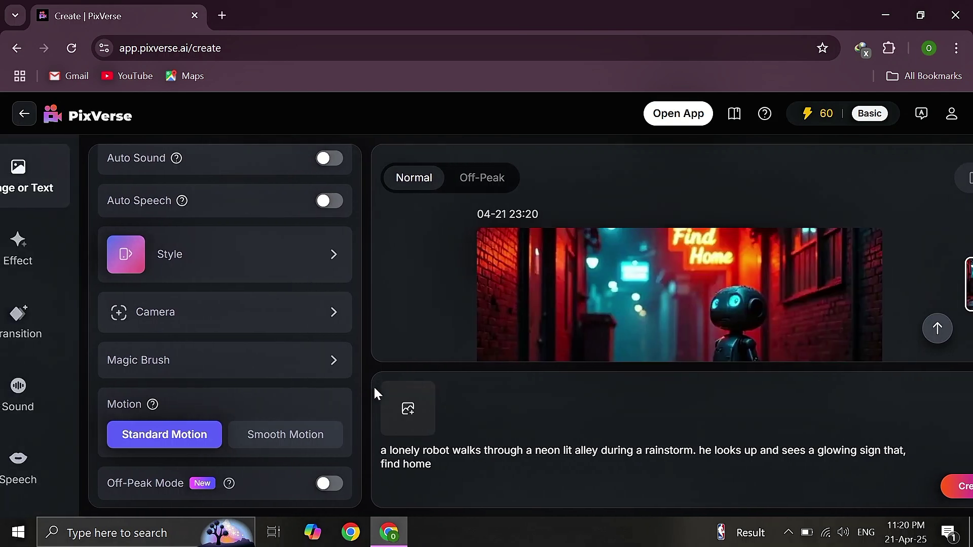
scroll(376, 393, "left", 1)
mouse_move(579, 317)
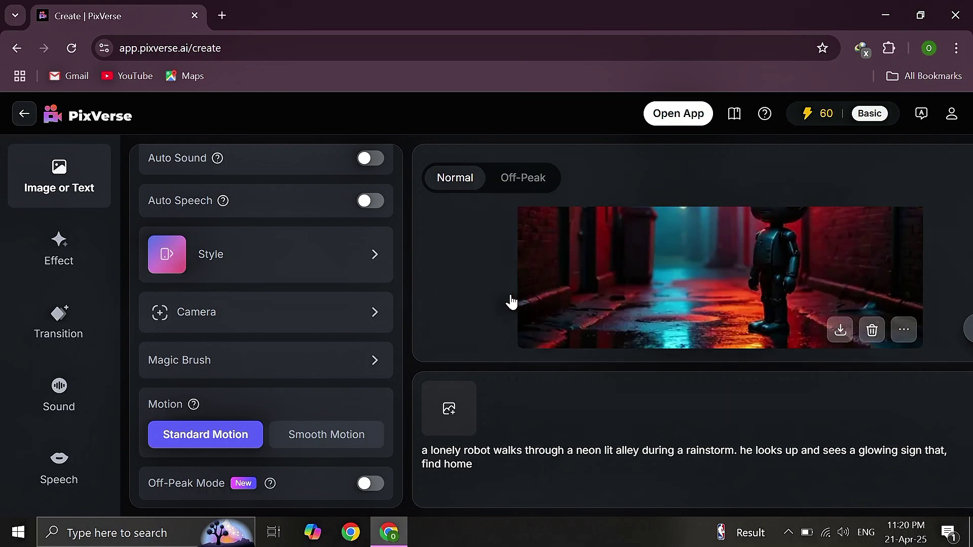
mouse_move(658, 270)
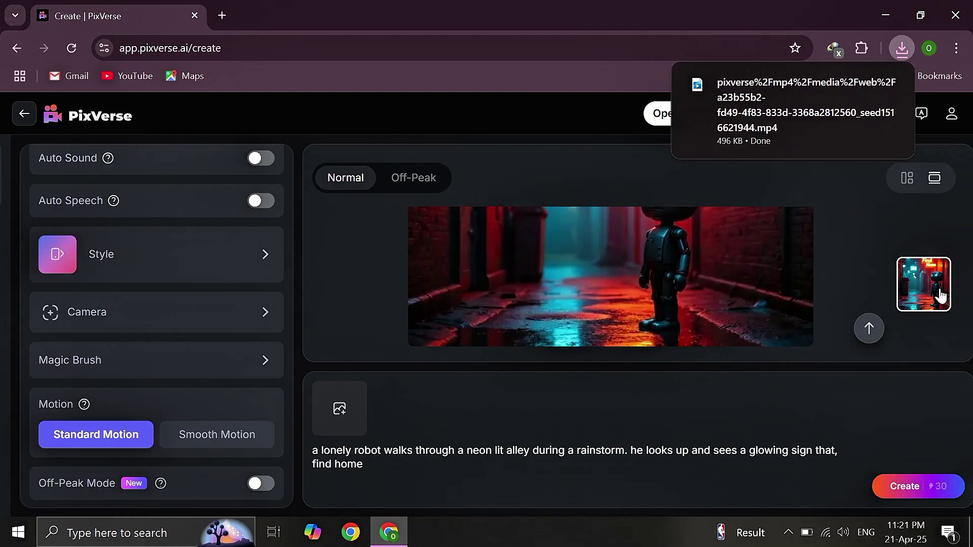
Step: Watch the robot video in its detail view, return to the creation page with Go Create, and preview it there again
left_click(933, 286)
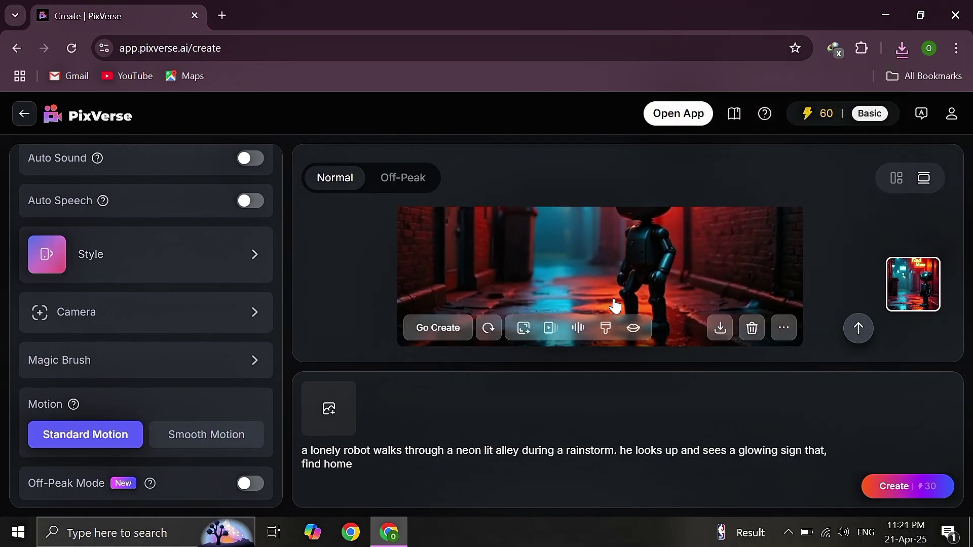
left_click(614, 306)
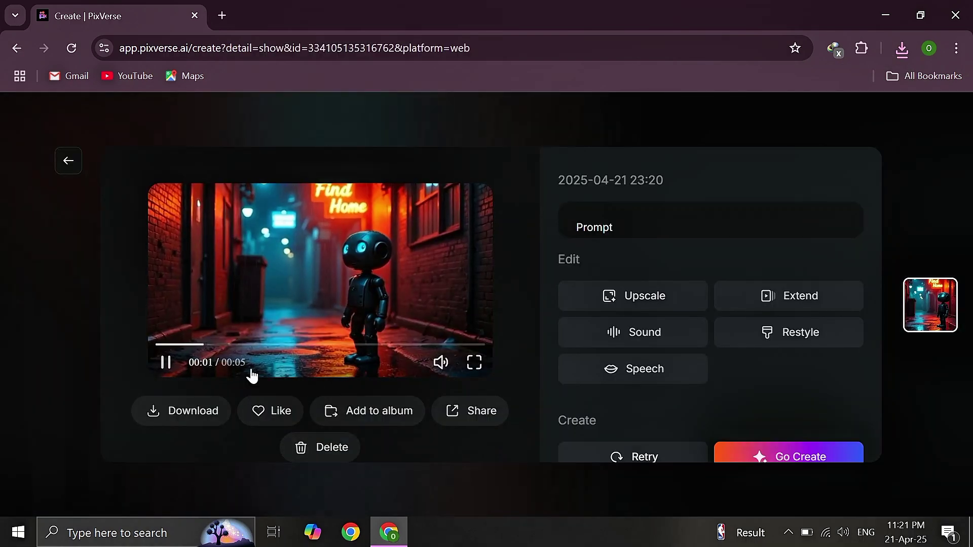
mouse_move(354, 321)
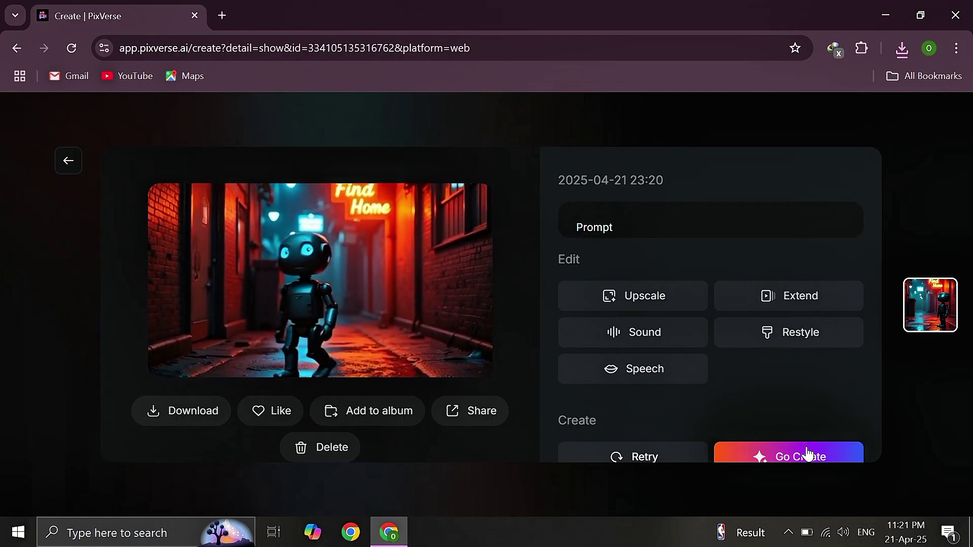
left_click(807, 455)
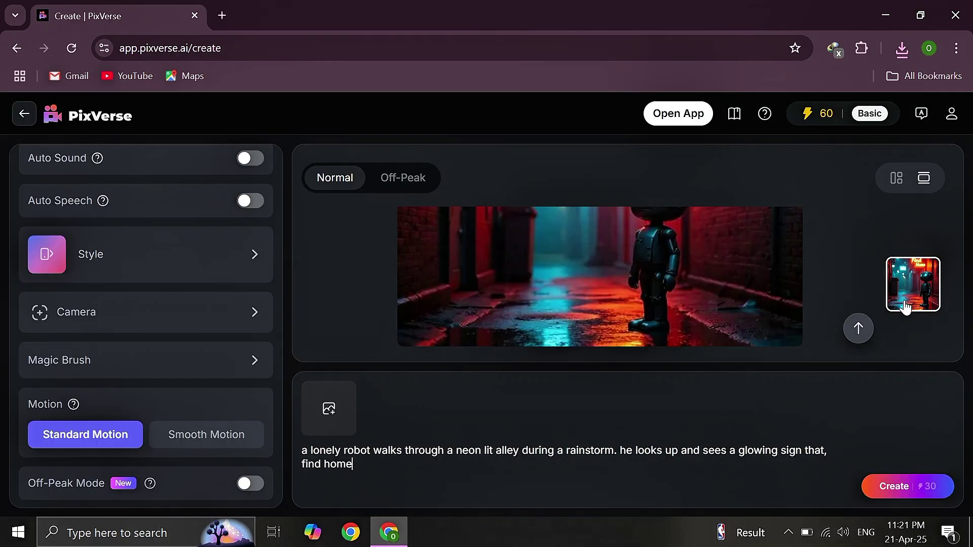
left_click(907, 304)
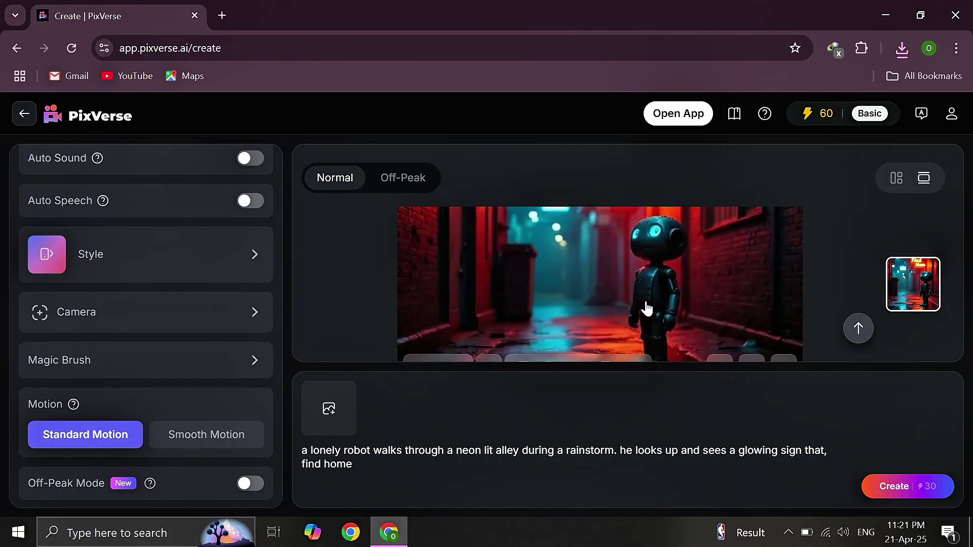
mouse_move(647, 308)
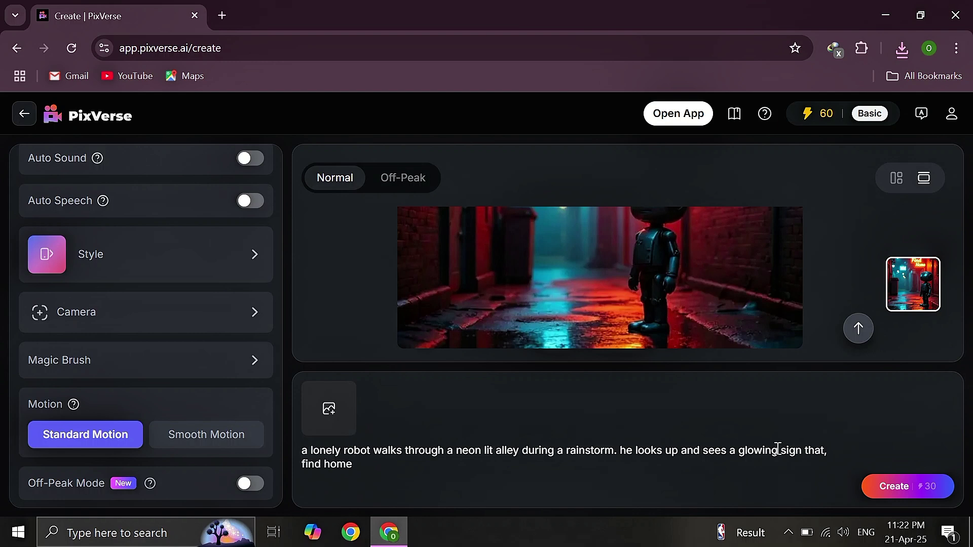
Step: Check the Off-Peak video list, return to the Normal list, and look at the browser's recent downloads
left_click(406, 192)
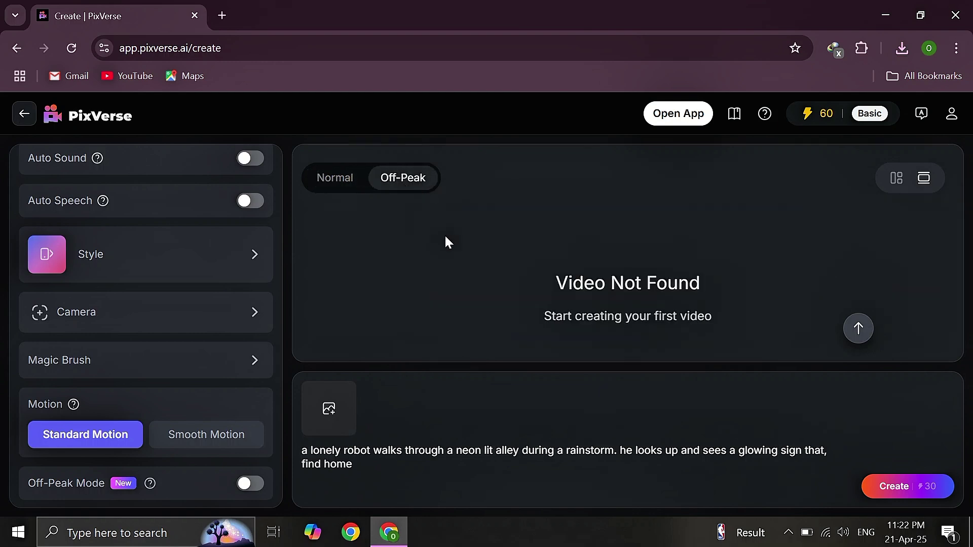
left_click(335, 193)
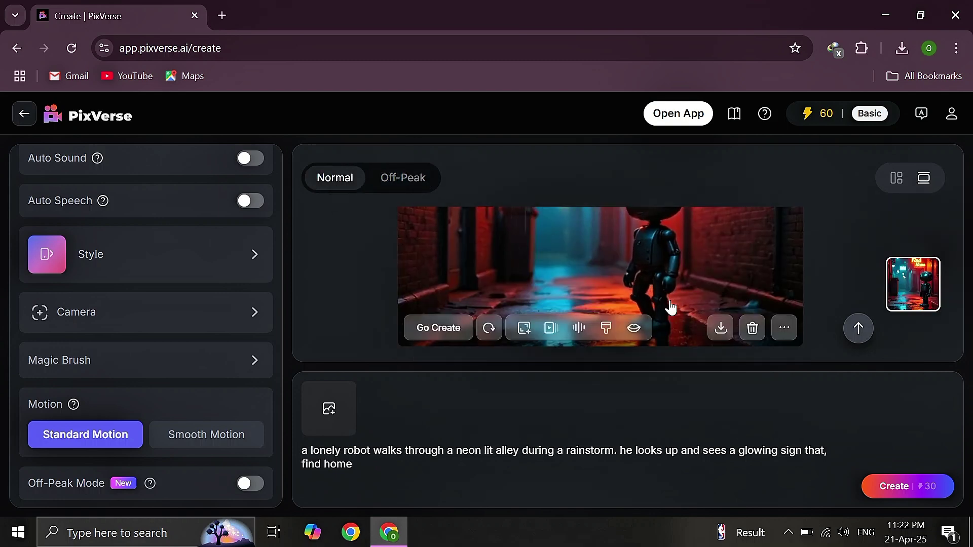
left_click(901, 50)
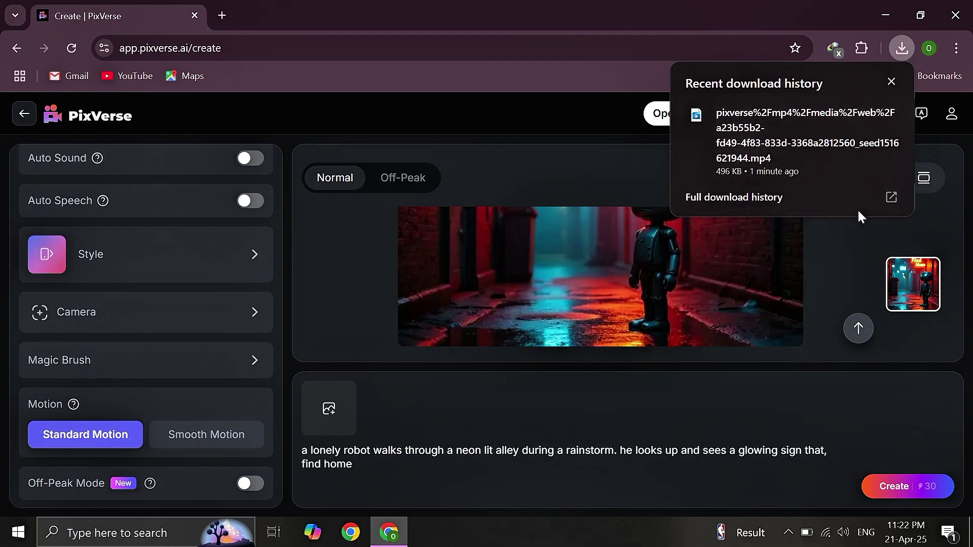
left_click(896, 304)
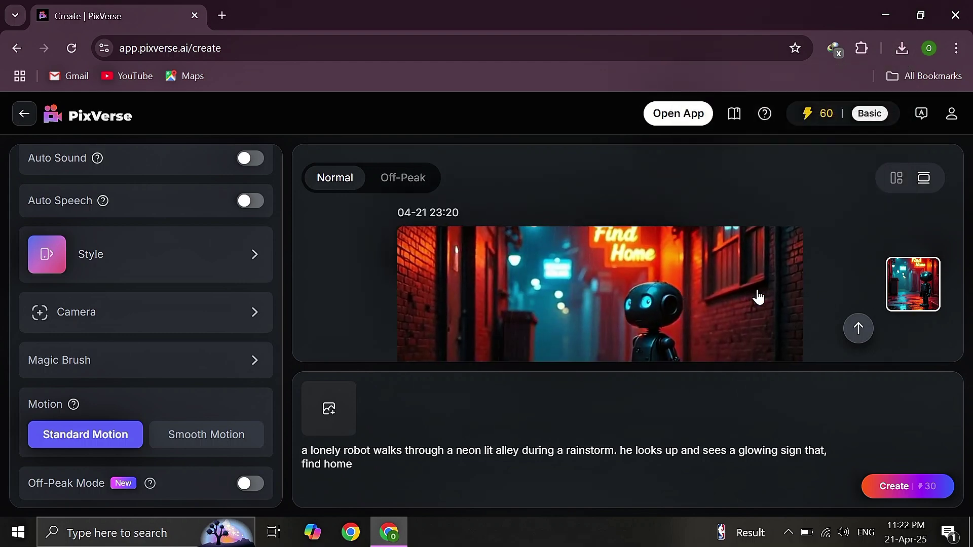
mouse_move(759, 298)
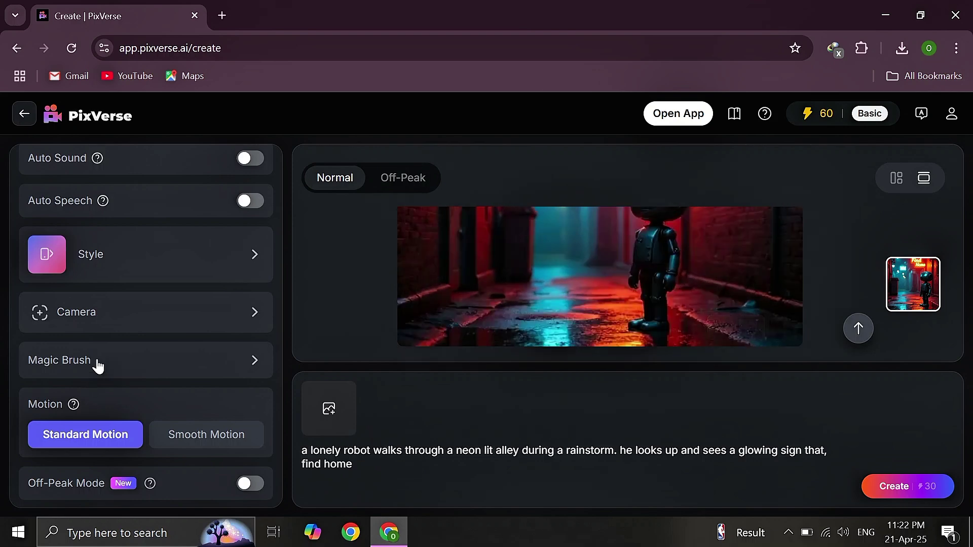
Step: Review the remaining generation settings and enable Auto Sound, trying Auto Speech but leaving it off
scroll(97, 361, "down", 2)
scroll(97, 361, "down", 1)
mouse_move(97, 361)
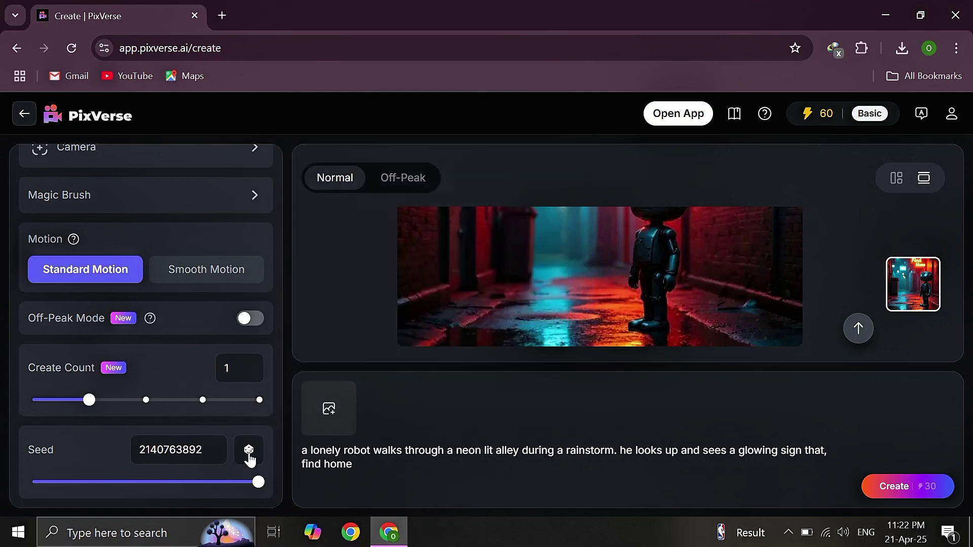
scroll(184, 354, "up", 5)
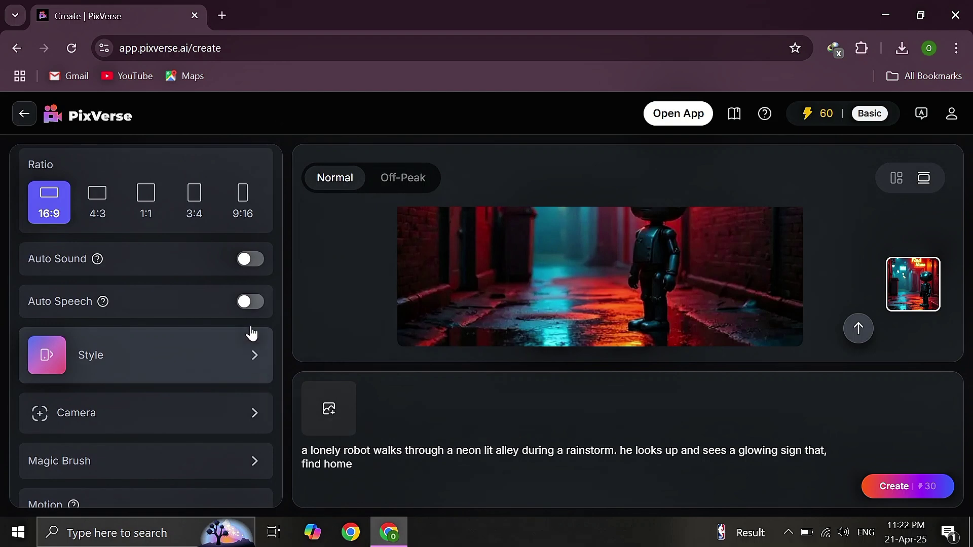
left_click(242, 269)
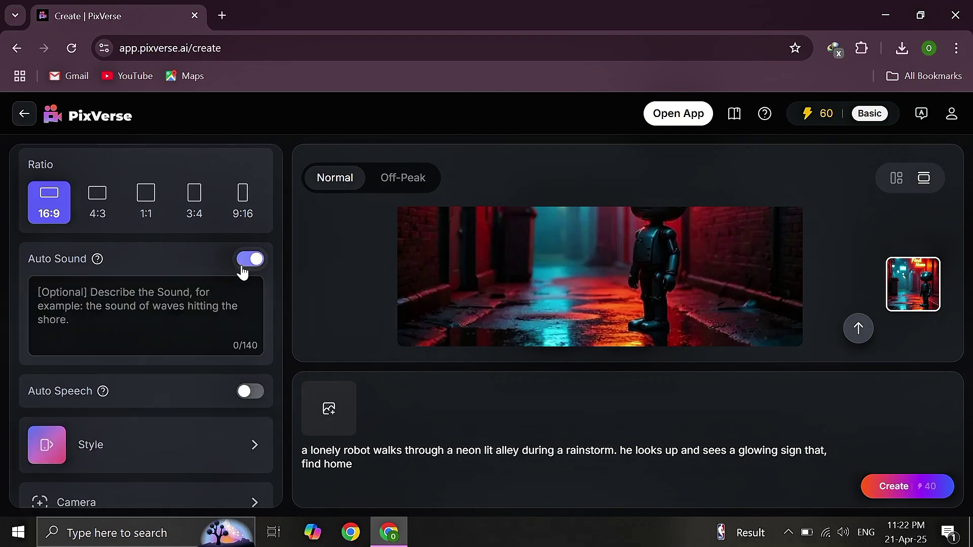
left_click(242, 399)
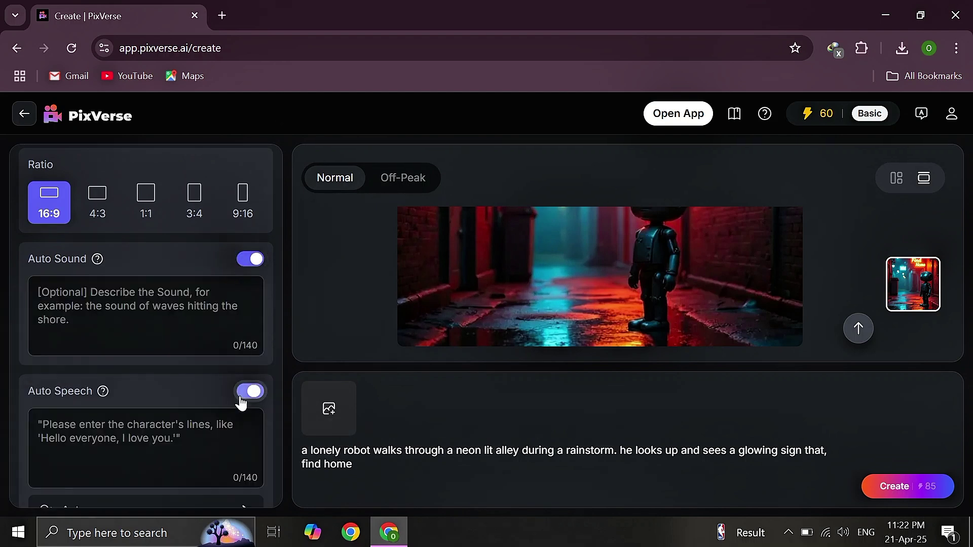
left_click(256, 400)
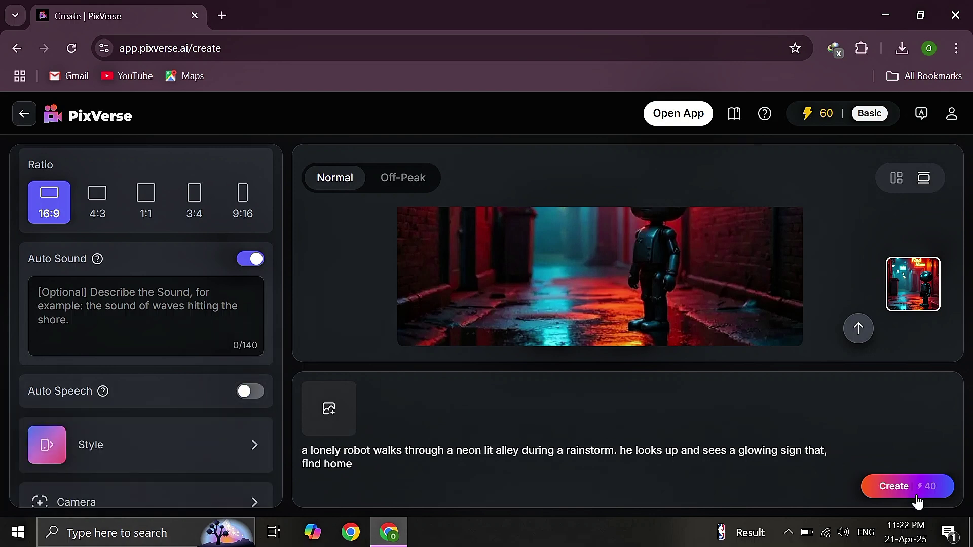
Step: Generate another robot video from the same prompt with Auto Sound on, and download the result from its detail view
left_click(918, 501)
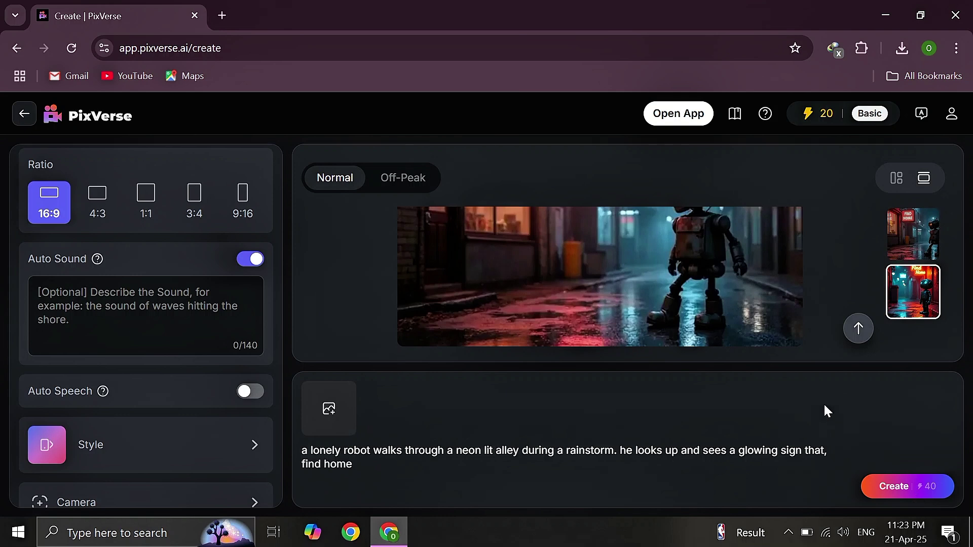
scroll(427, 274, "up", 1)
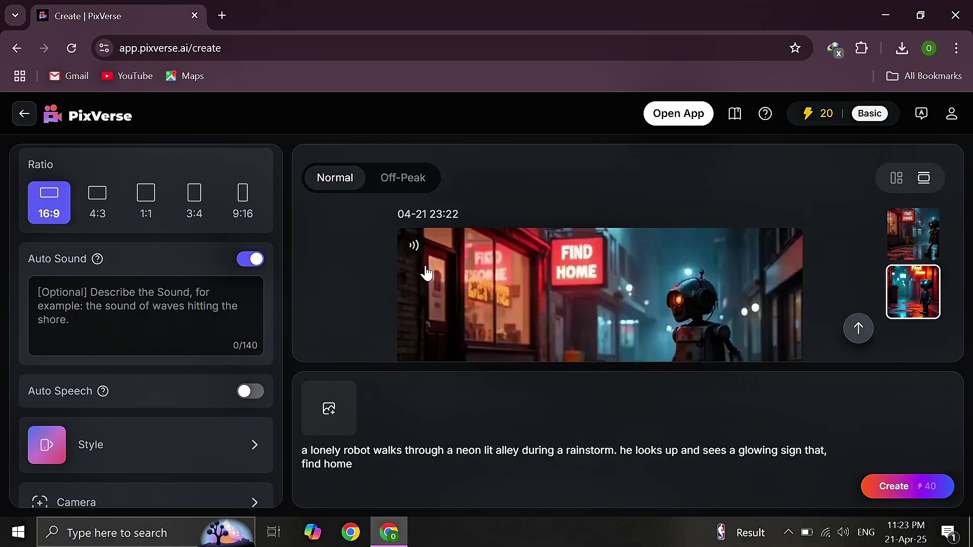
scroll(426, 274, "down", 1)
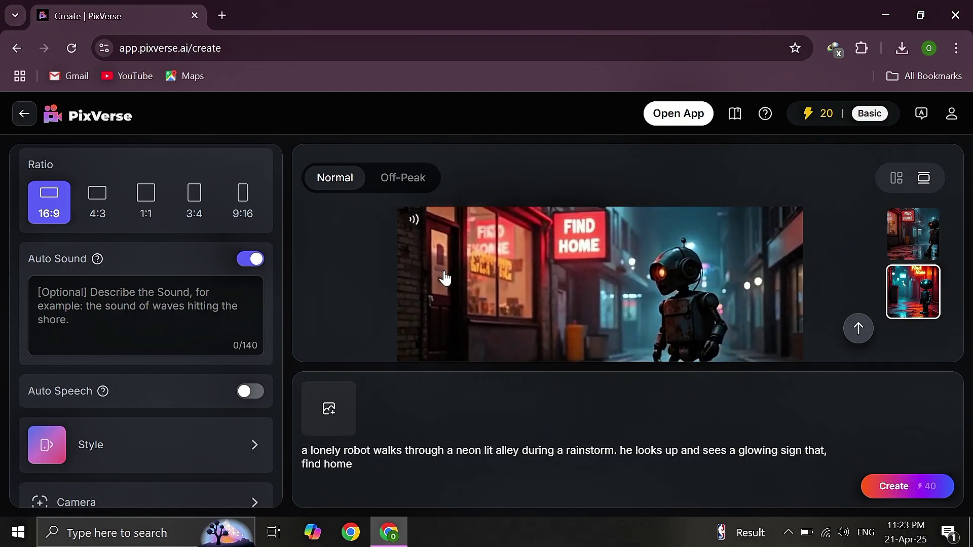
left_click(445, 278)
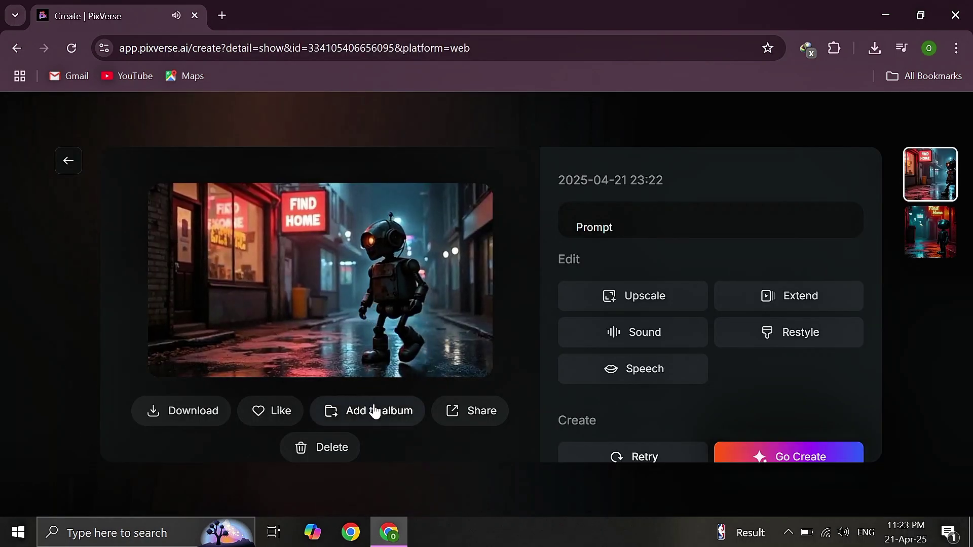
mouse_move(196, 416)
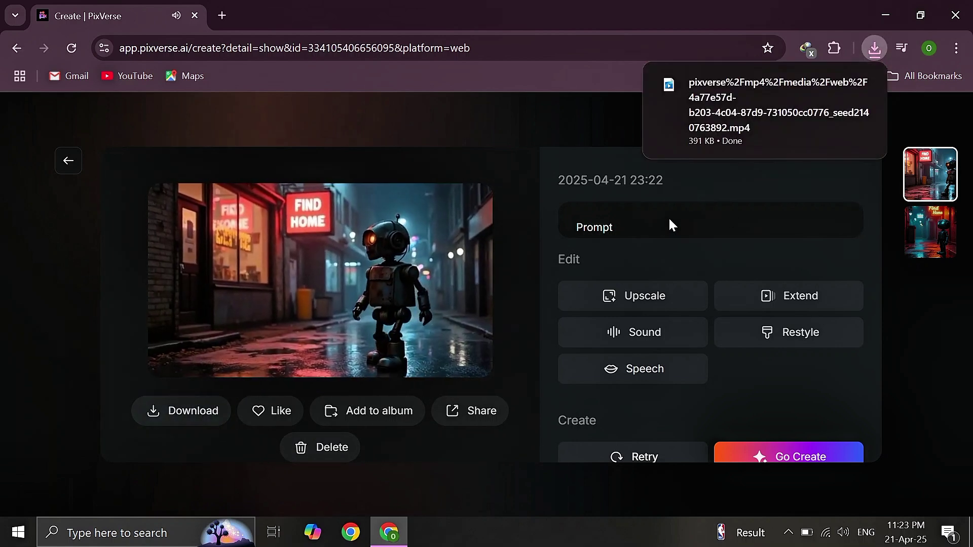
Step: Turn off the computer's Wi-Fi and close the network settings
left_click(840, 536)
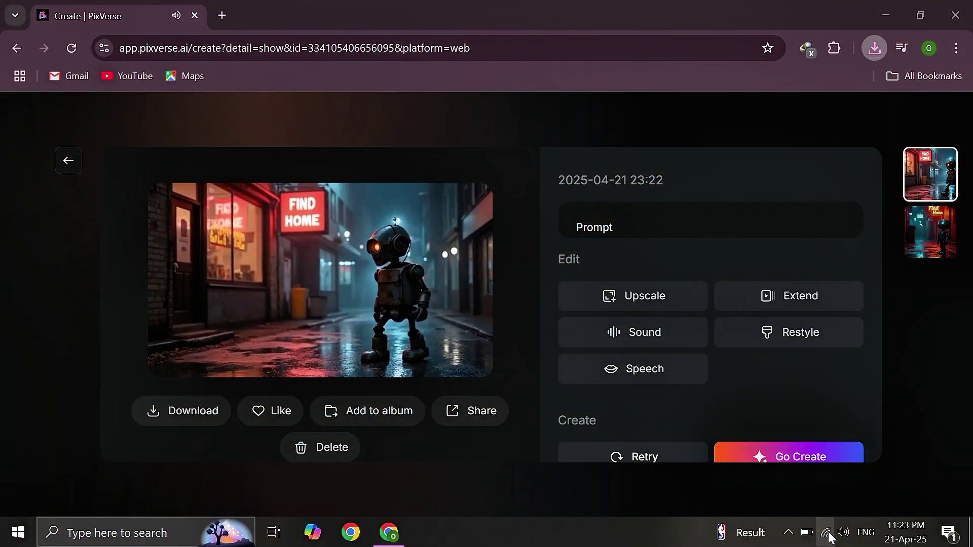
left_click(827, 533)
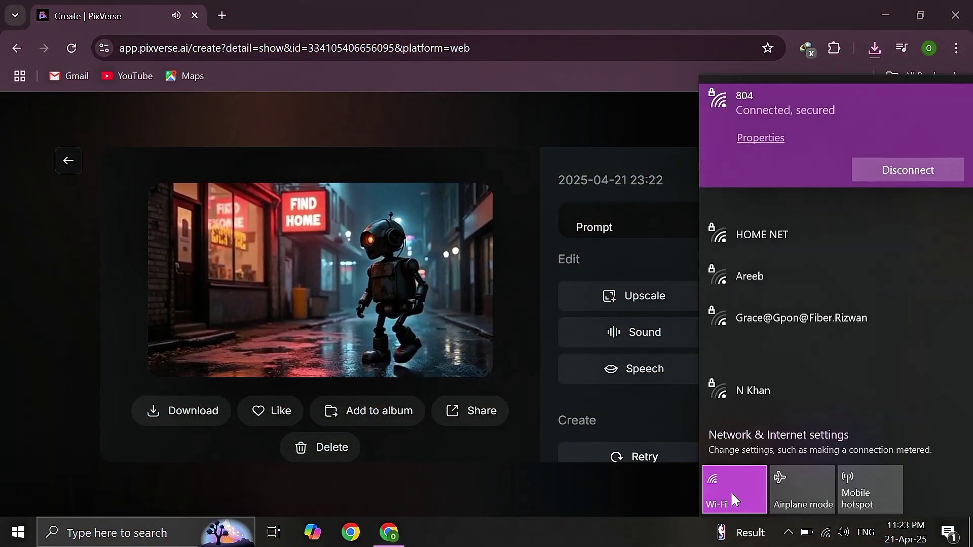
left_click(732, 493)
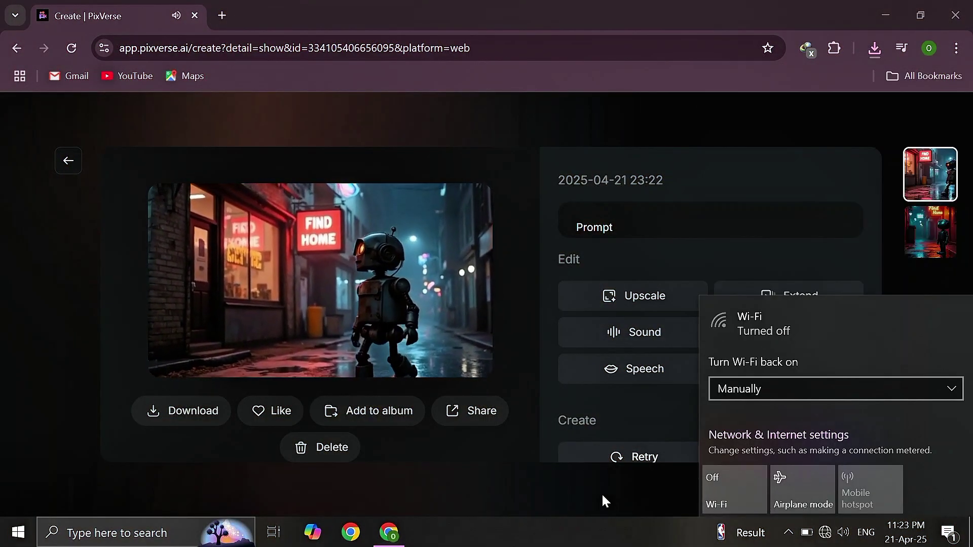
left_click(728, 482)
left_click(618, 510)
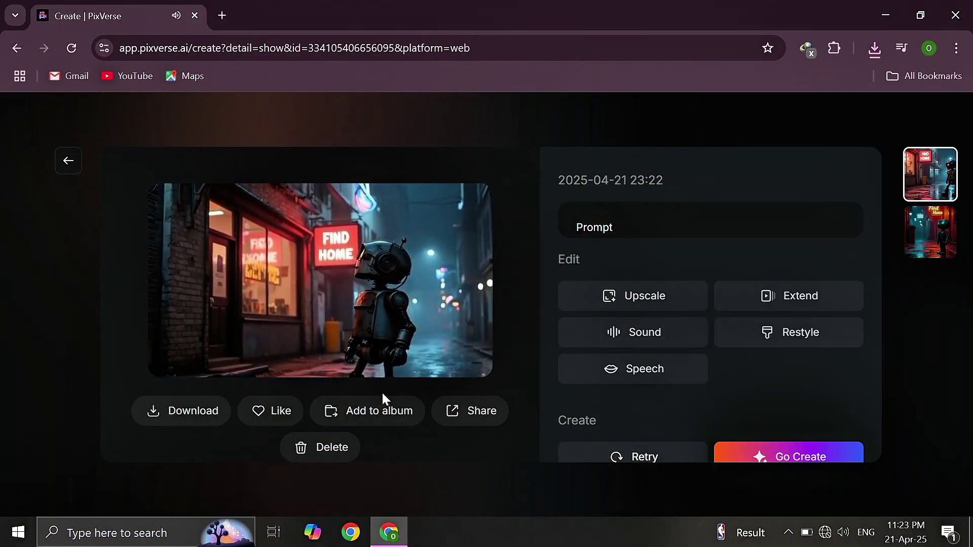
Step: Pause the playback of the robot video in its detail view
left_click(265, 276)
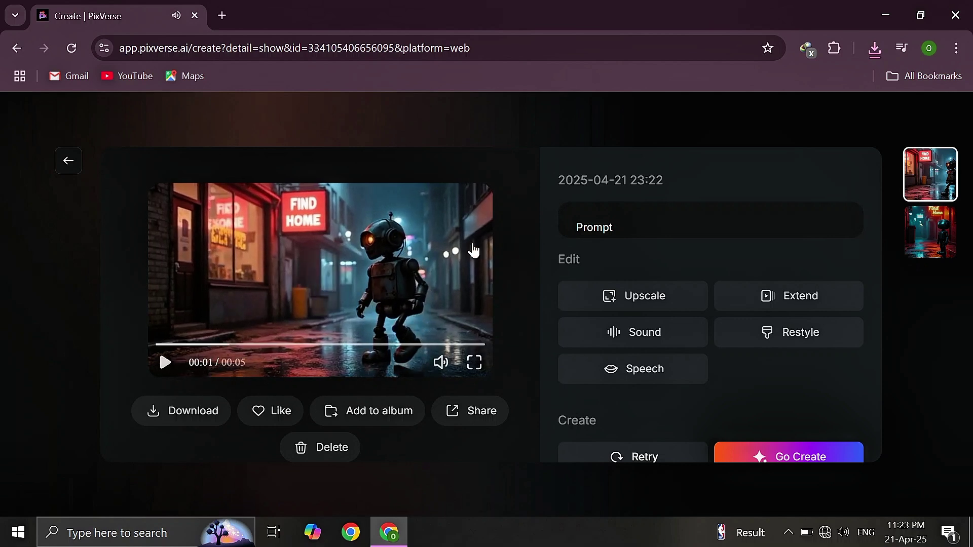
left_click(789, 530)
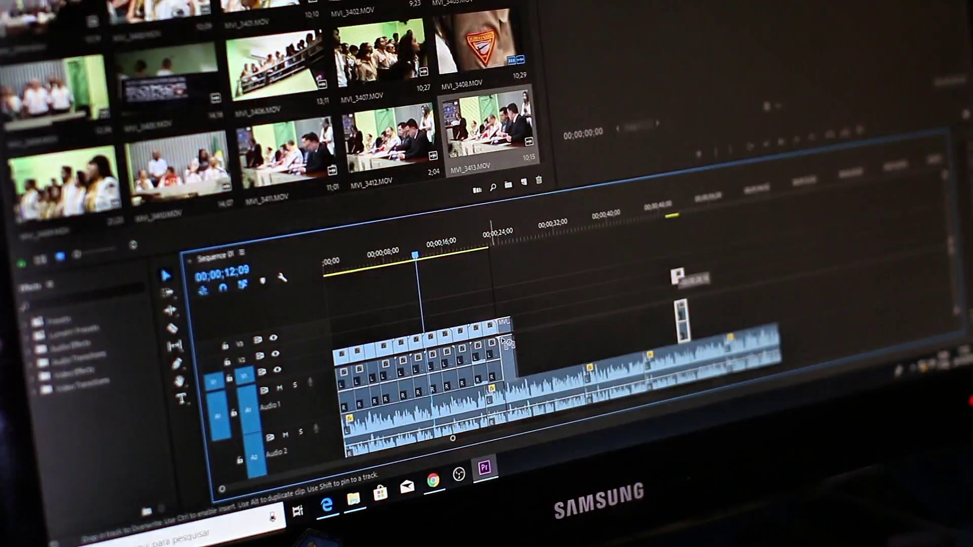
left_click_drag(504, 342, 505, 345)
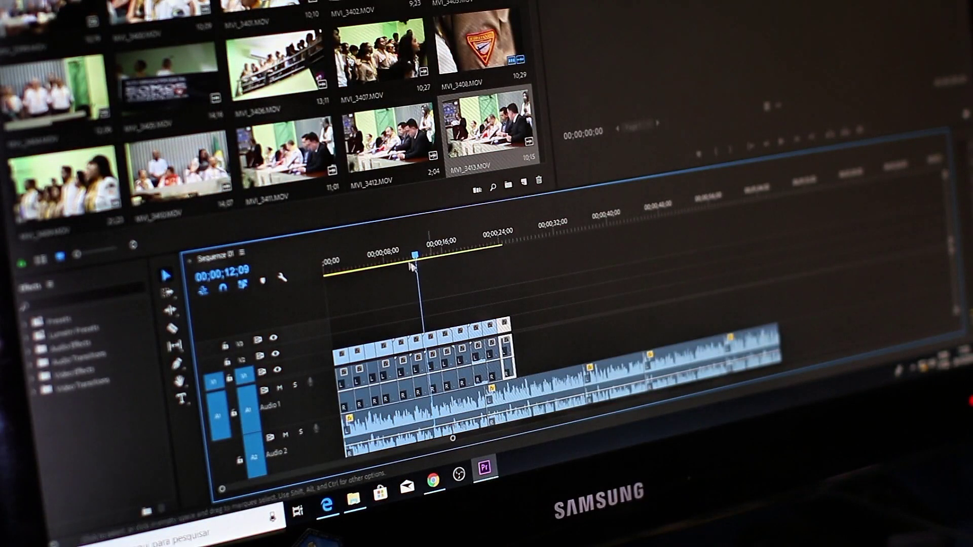
left_click_drag(417, 257, 484, 268)
key("space")
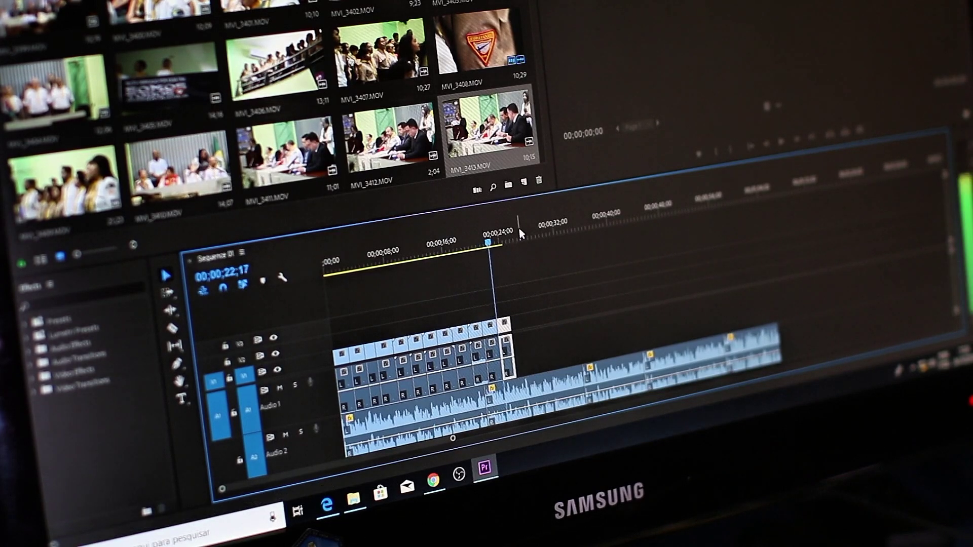
key("space")
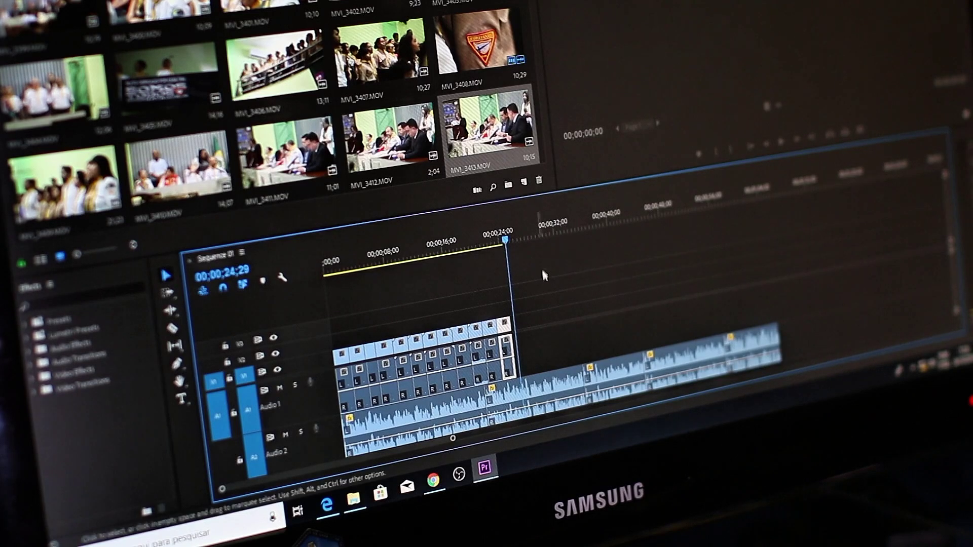